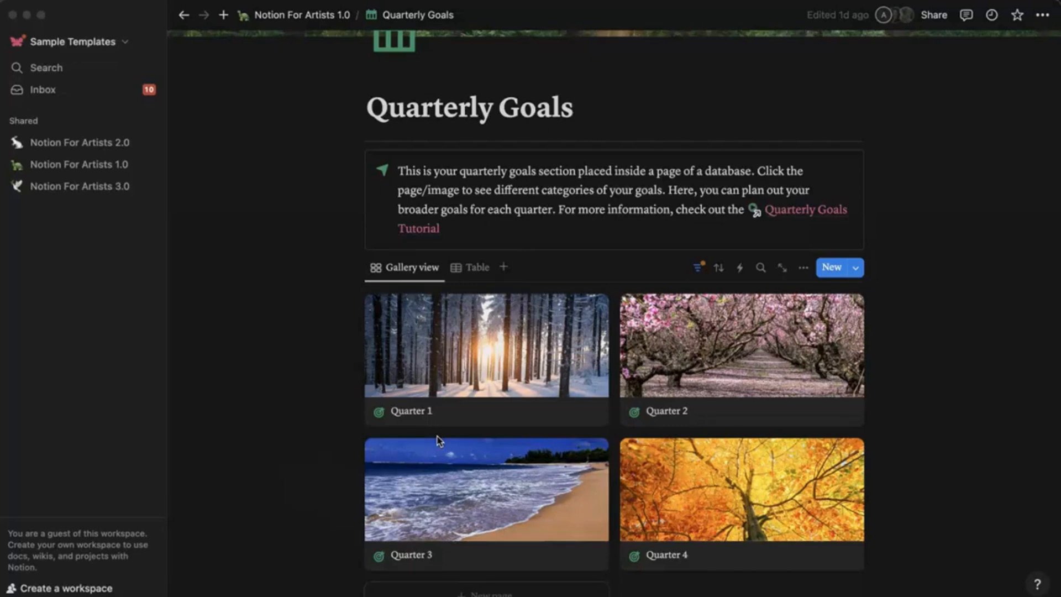
Look at the Quarterly Goals database in its table view and return to the gallery view
click(472, 268)
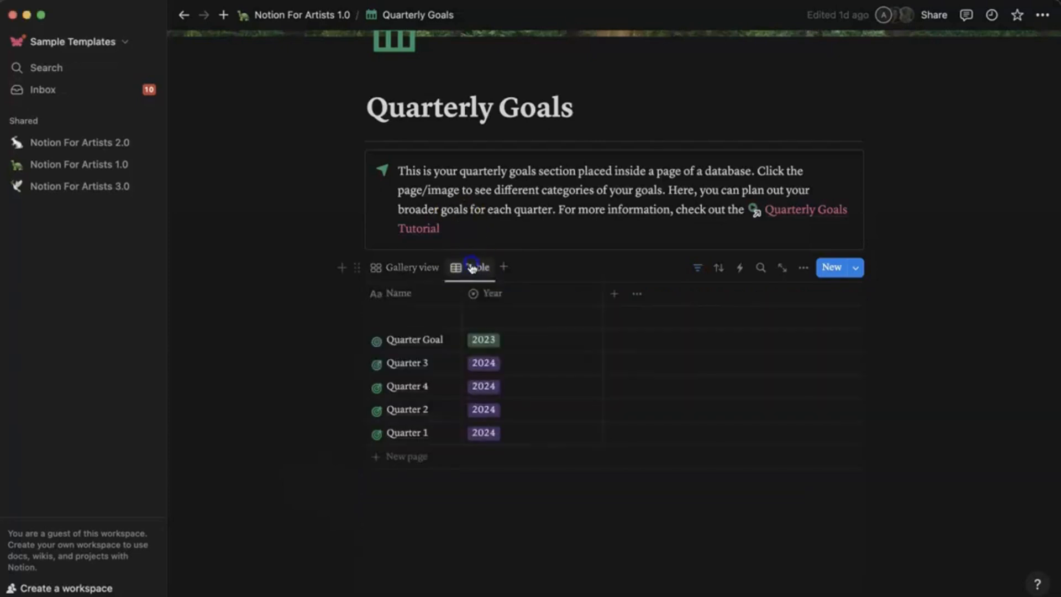
click(420, 267)
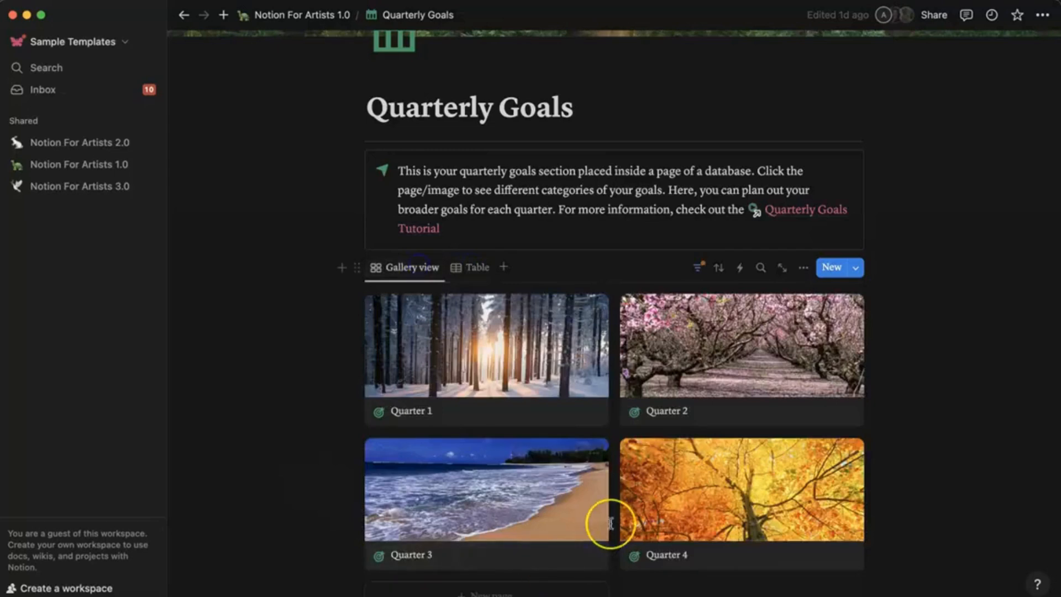
scroll(610, 523, down, 2)
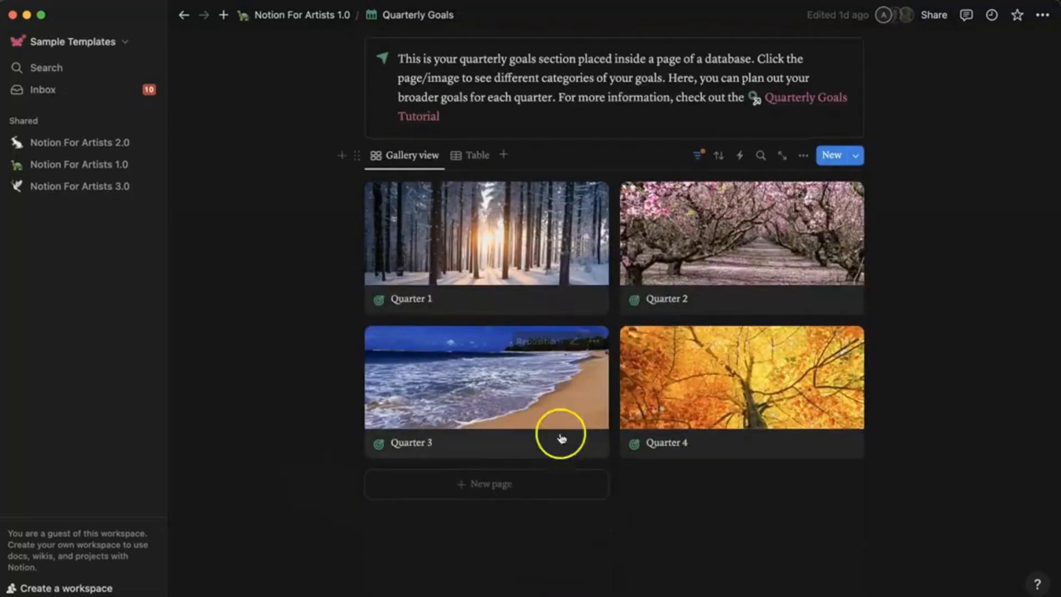
Open the Quarter 1 page and examine its Year property and its Admin, Studio and Financial to-do sections
click(513, 250)
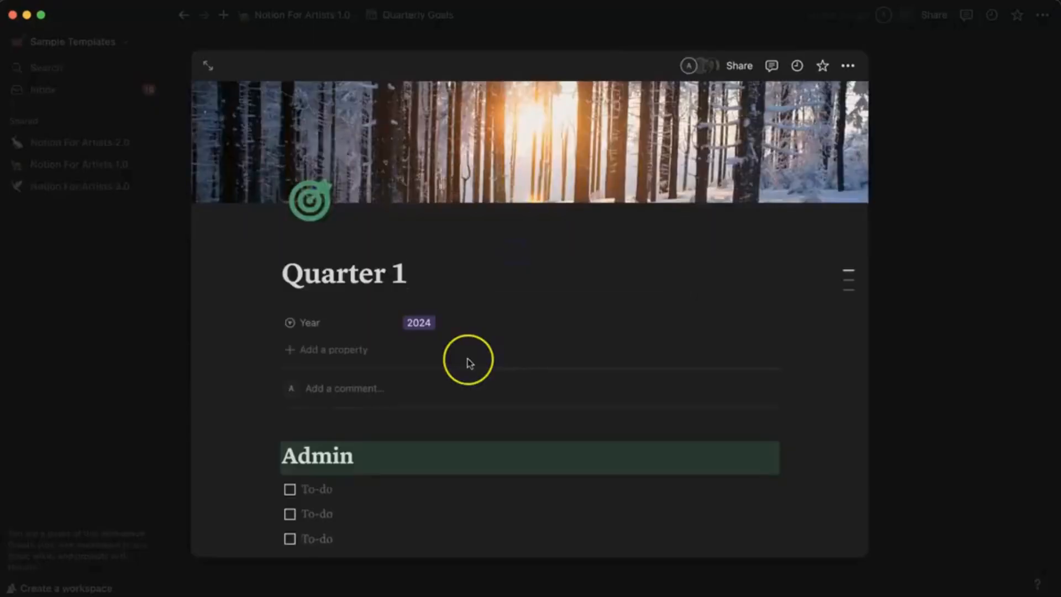
scroll(468, 361, down, 2)
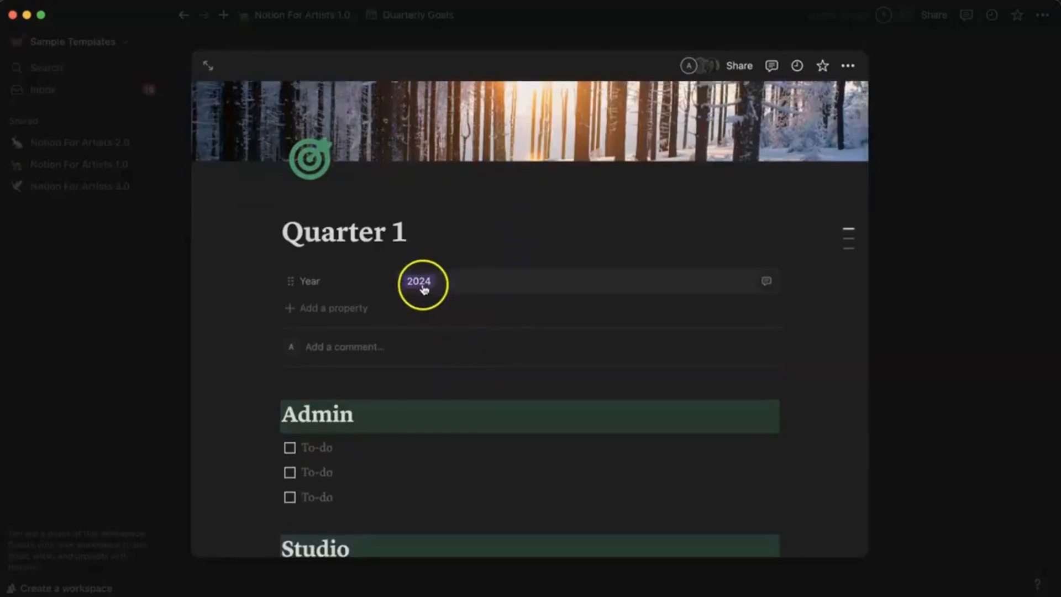
scroll(390, 443, down, 2)
scroll(390, 442, down, 2)
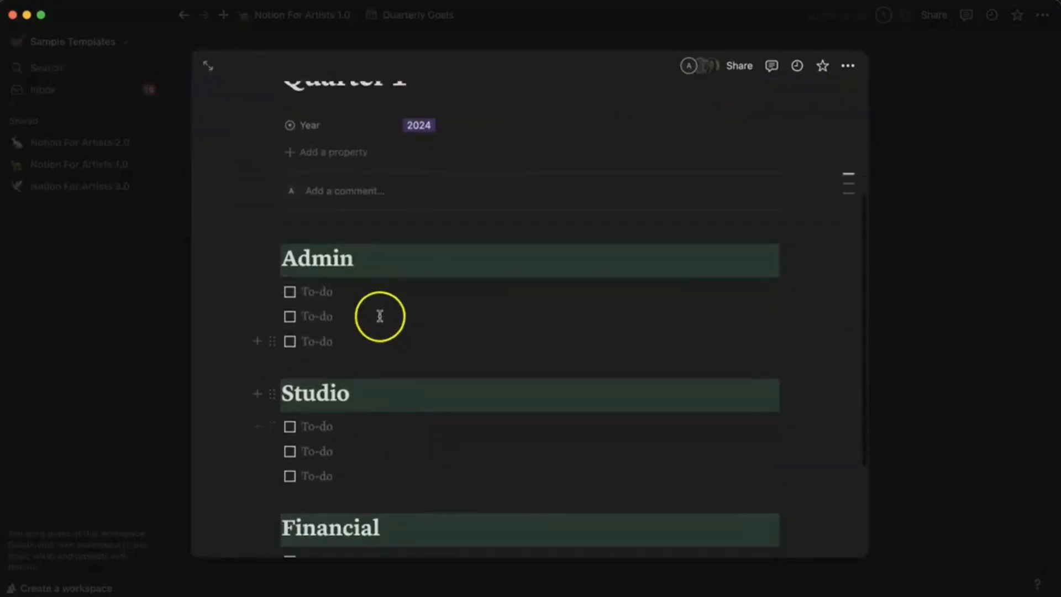
scroll(364, 302, down, 1)
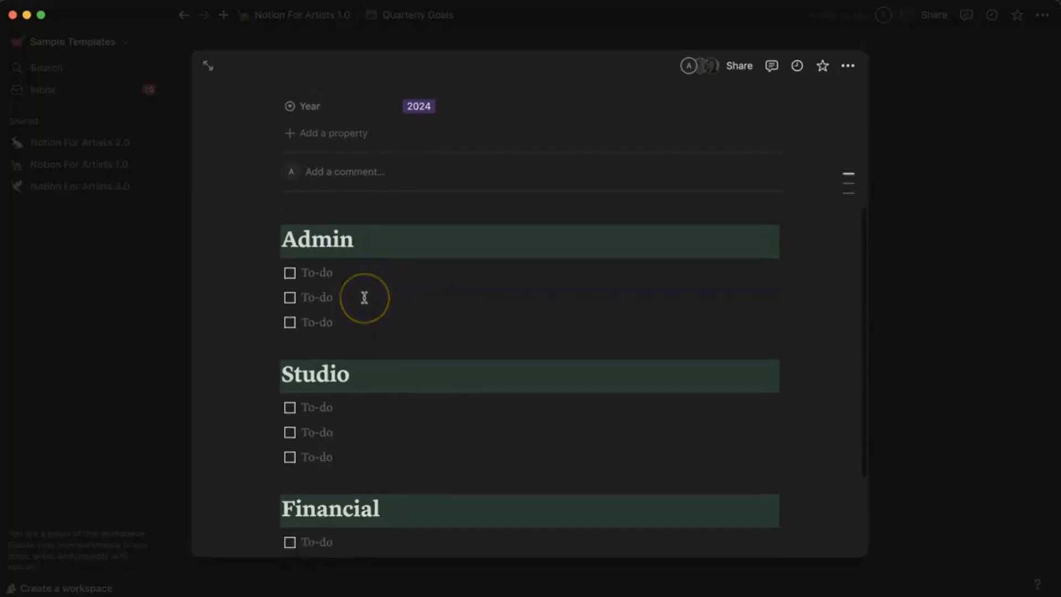
scroll(362, 297, down, 3)
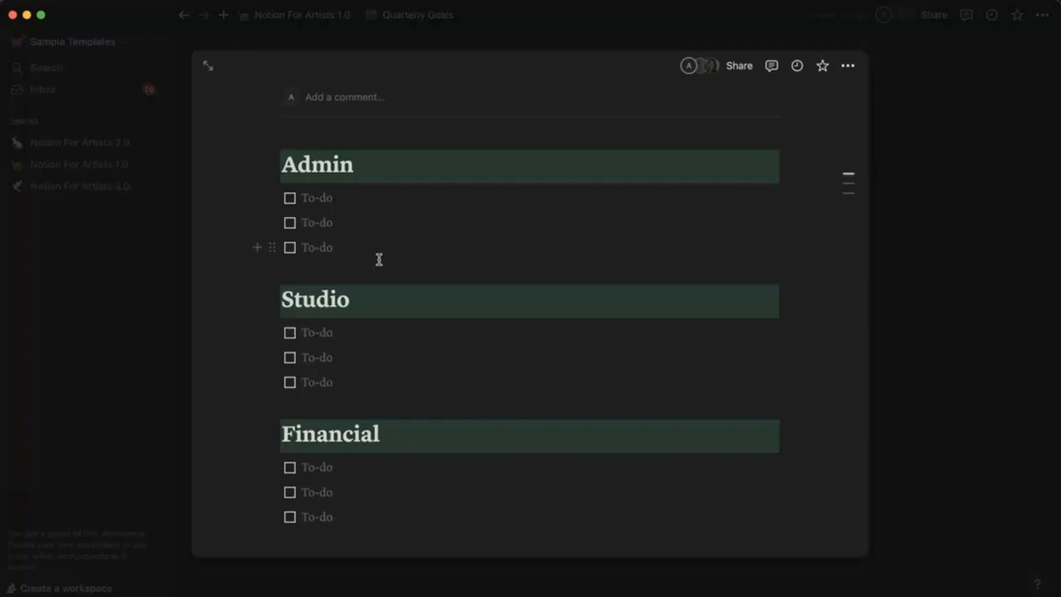
click(369, 468)
click(370, 468)
scroll(348, 247, up, 2)
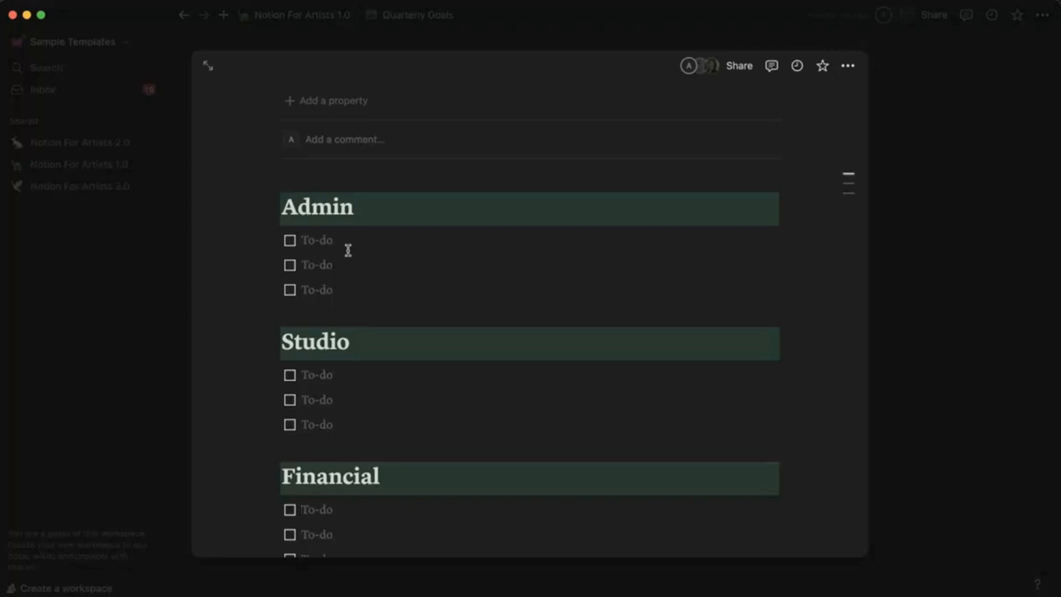
scroll(349, 250, up, 5)
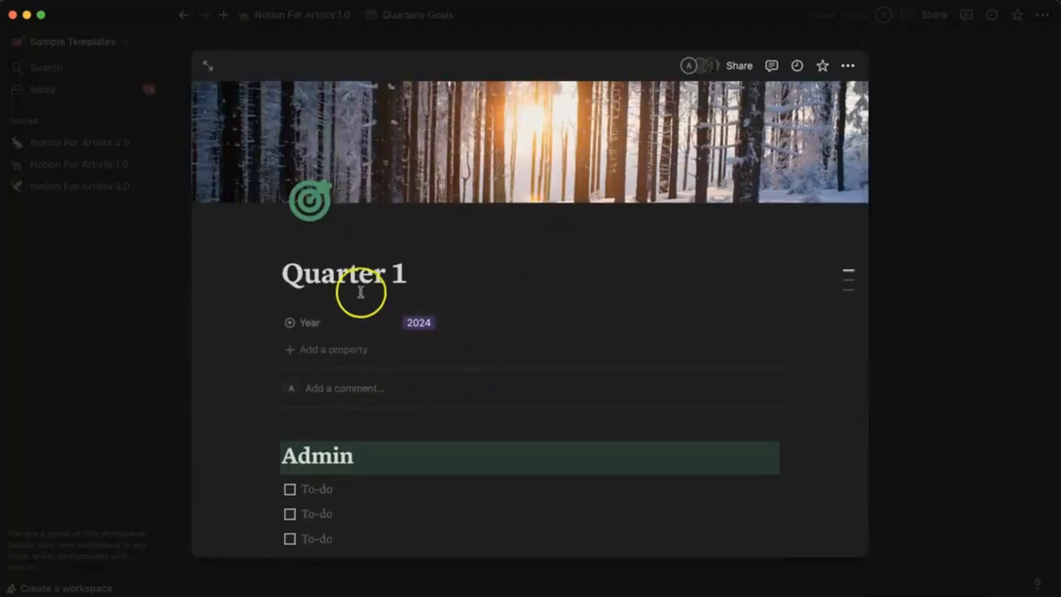
Examine the gallery, upload and link options for changing the Quarter 1 cover, and close the page without choosing one
mouse_move(659, 96)
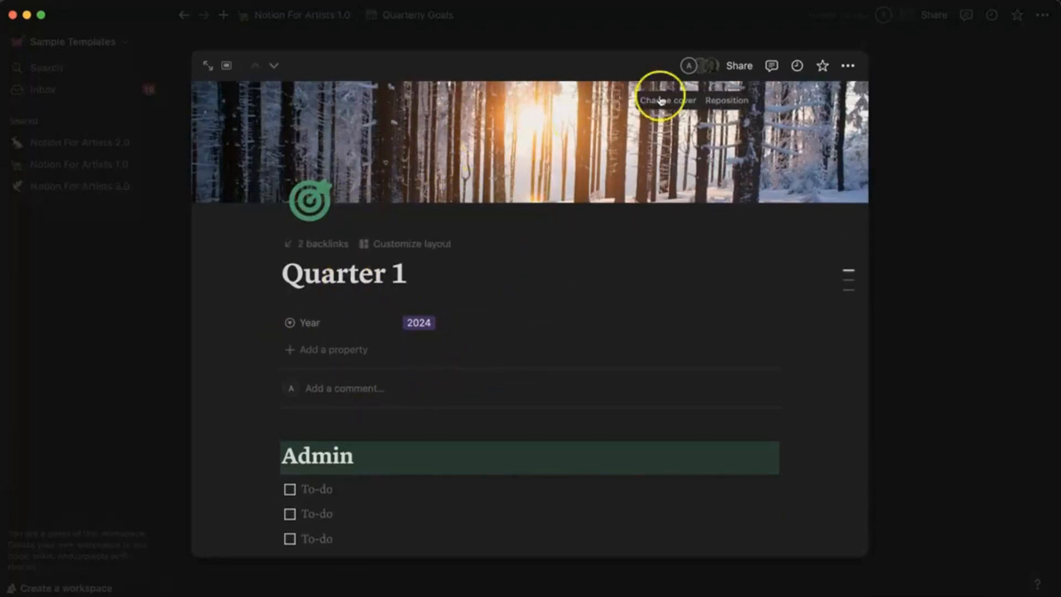
click(671, 109)
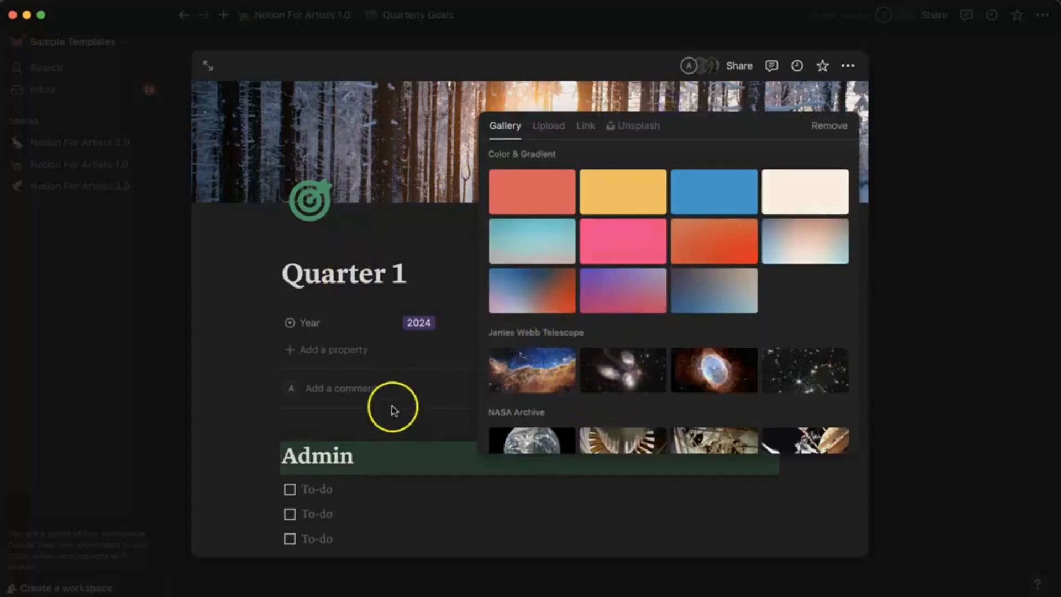
scroll(583, 415, down, 5)
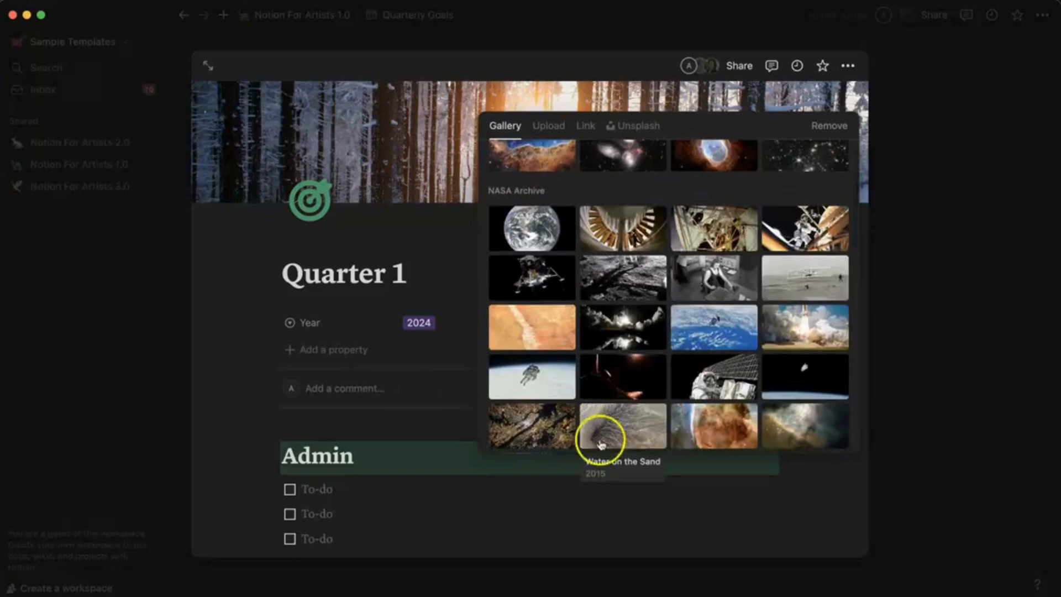
scroll(607, 445, down, 10)
scroll(612, 449, down, 10)
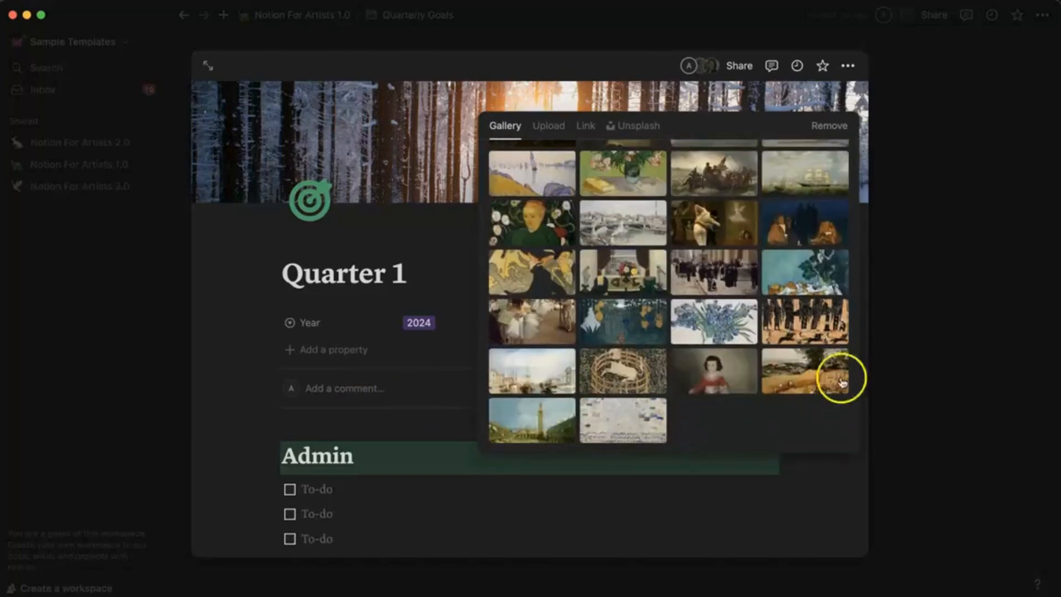
click(550, 127)
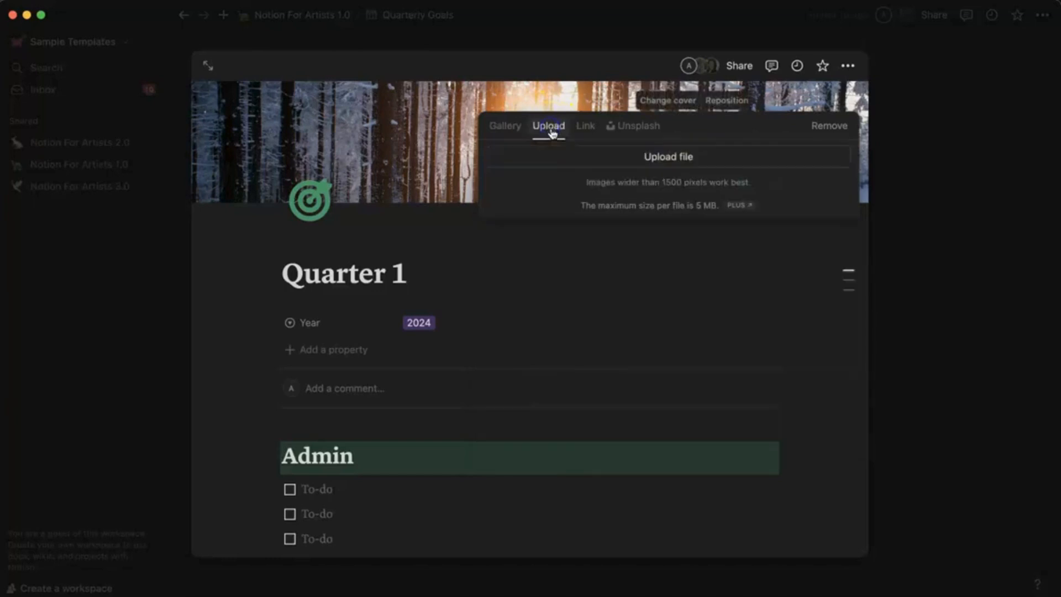
click(590, 127)
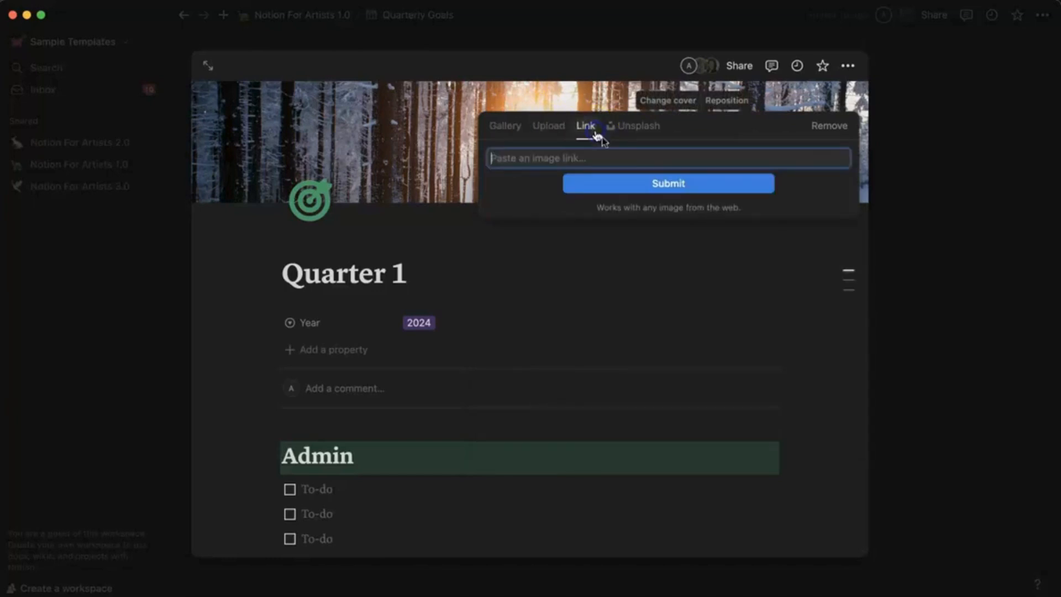
click(924, 284)
click(284, 37)
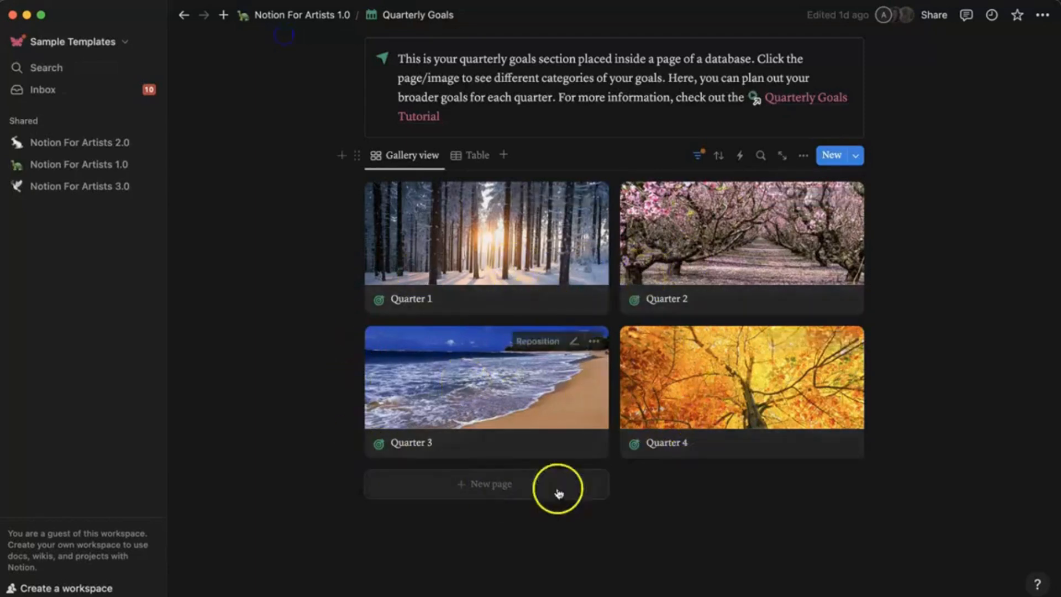
Create a new page in the Quarterly Goals gallery and title it Quarter 1
click(502, 497)
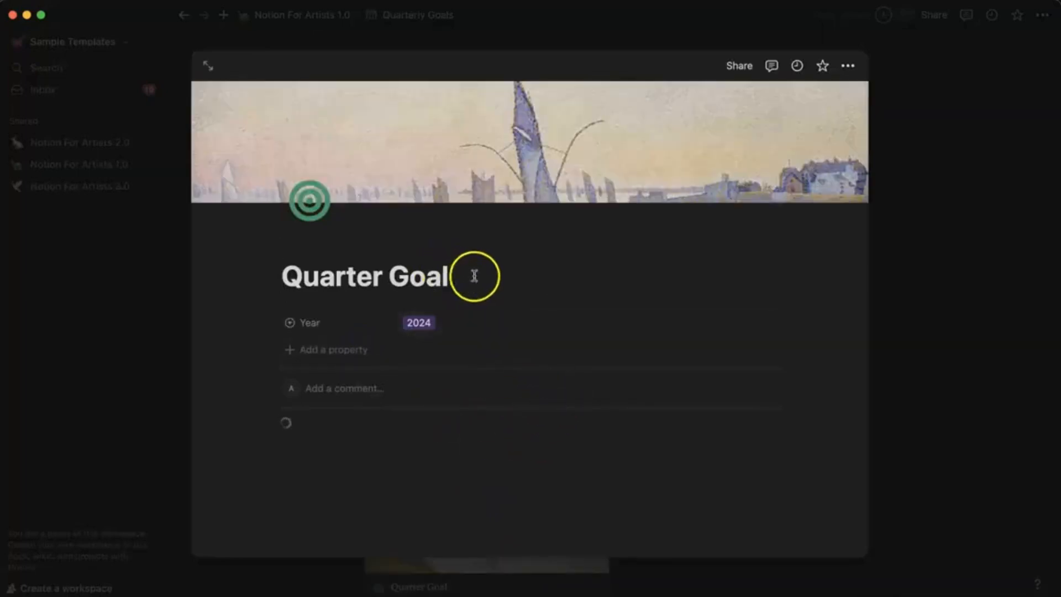
drag(475, 276, 399, 276)
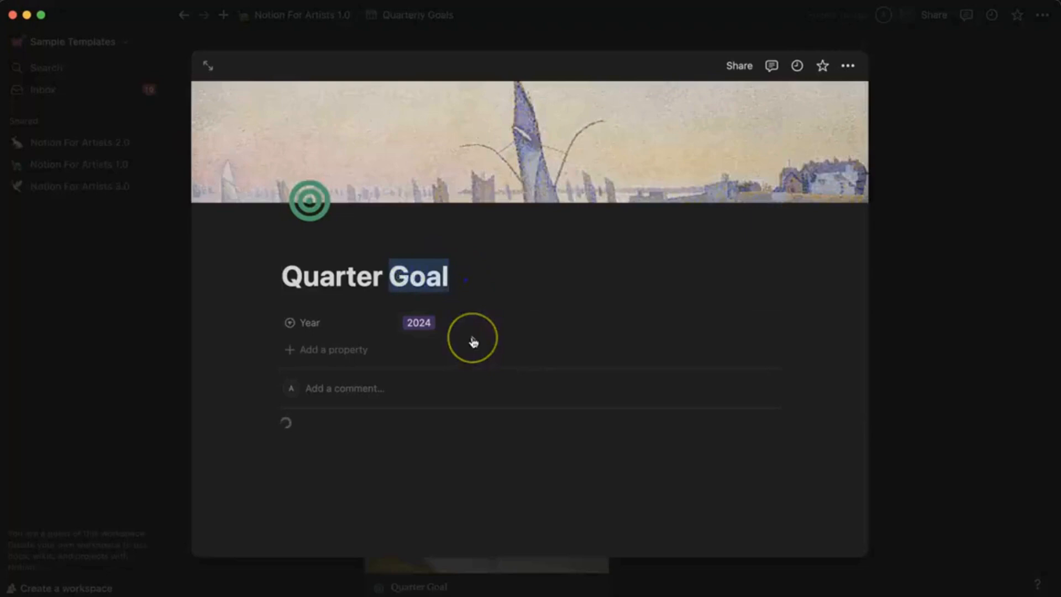
text(1)
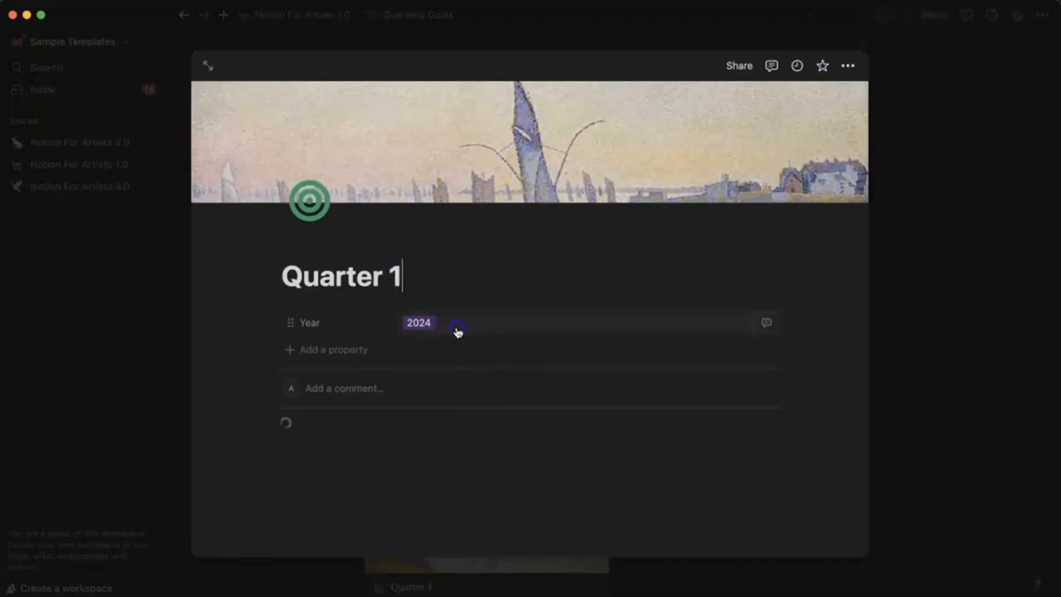
Replace the new page's Year value with a newly created option, 2025, and close the page
click(457, 330)
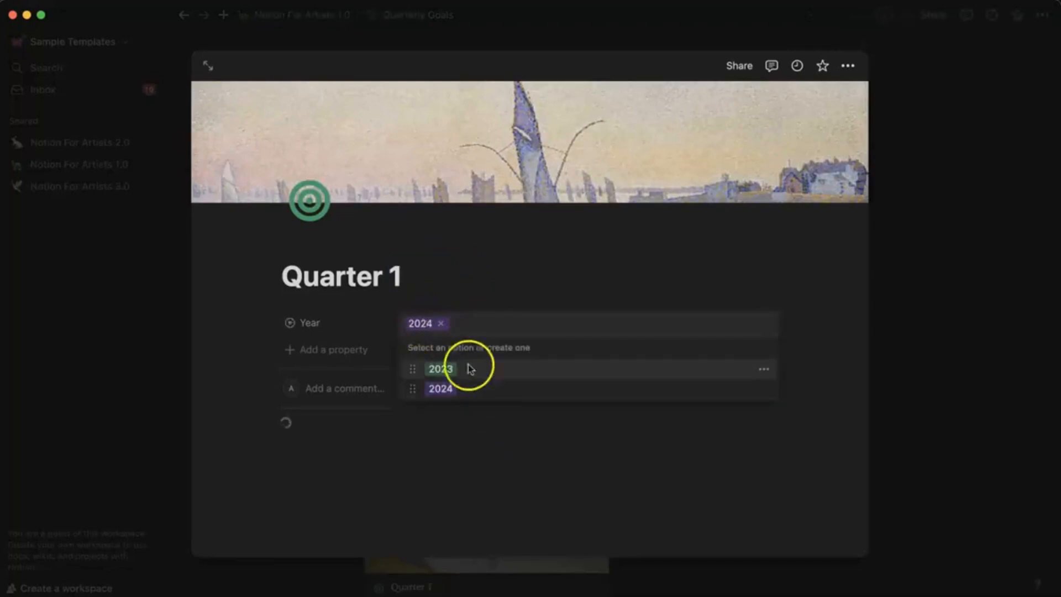
click(442, 324)
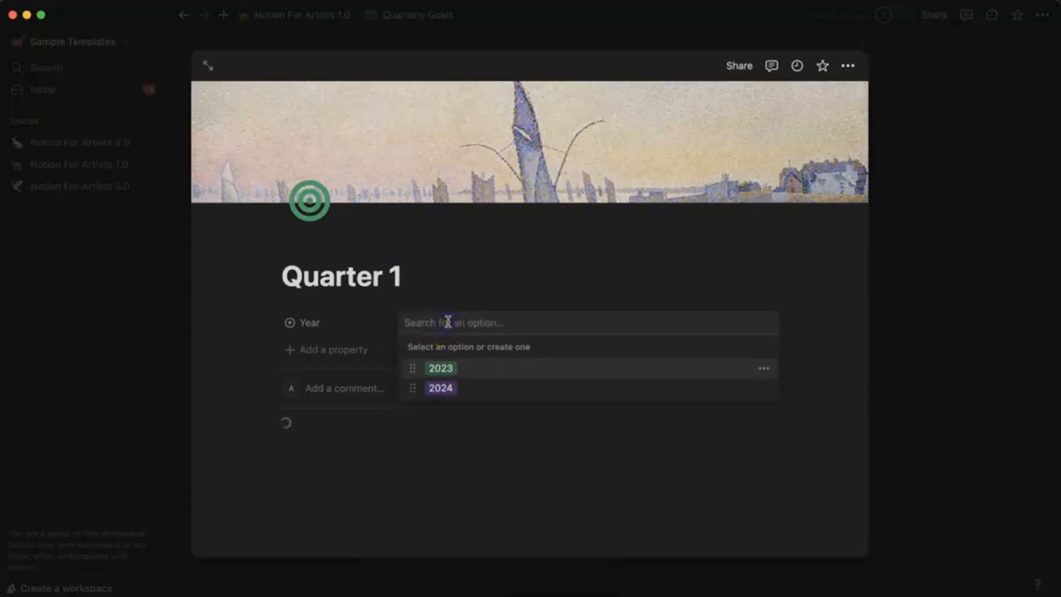
text(20)
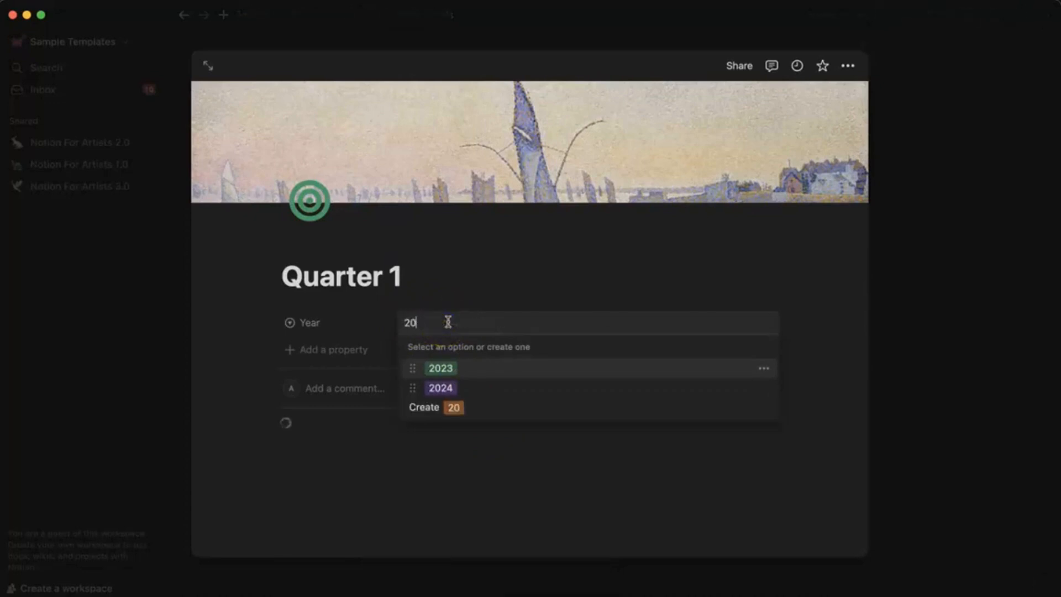
text(25)
click(476, 371)
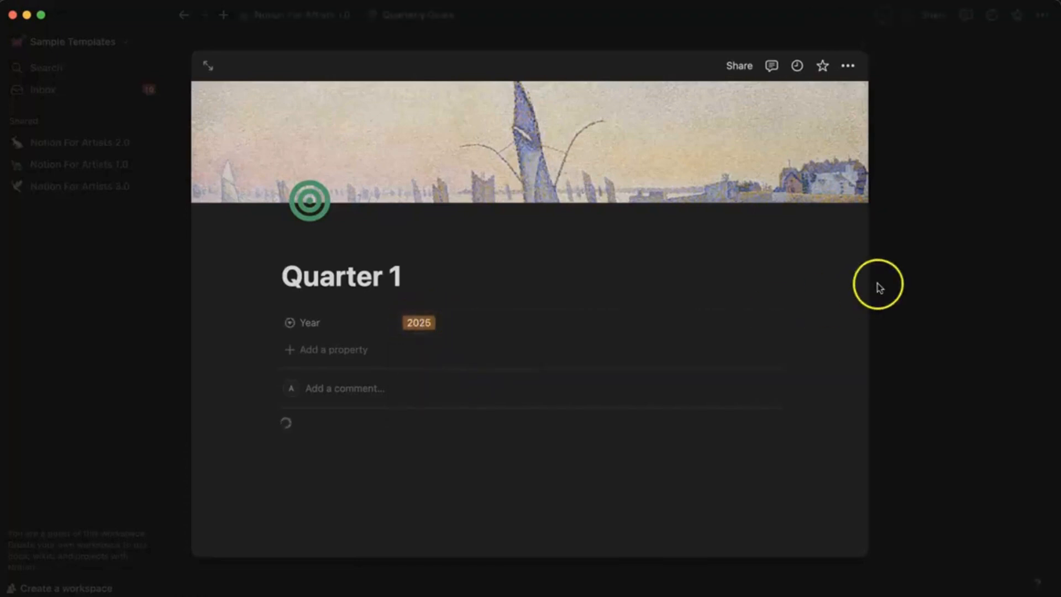
click(906, 286)
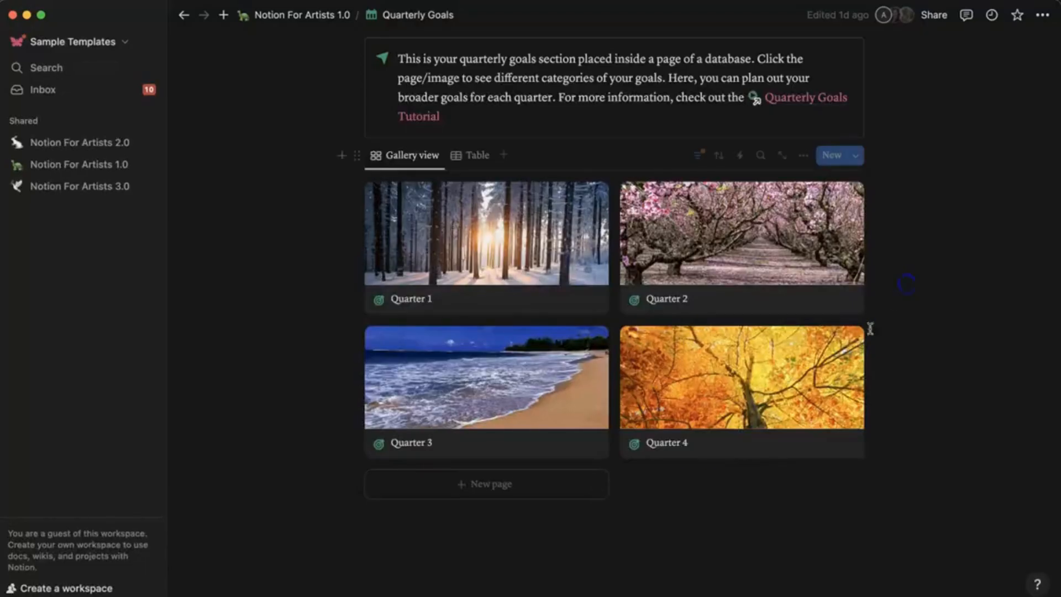
Inspect the existing Quarter 1 page with the winter forest cover and return to the gallery
click(549, 245)
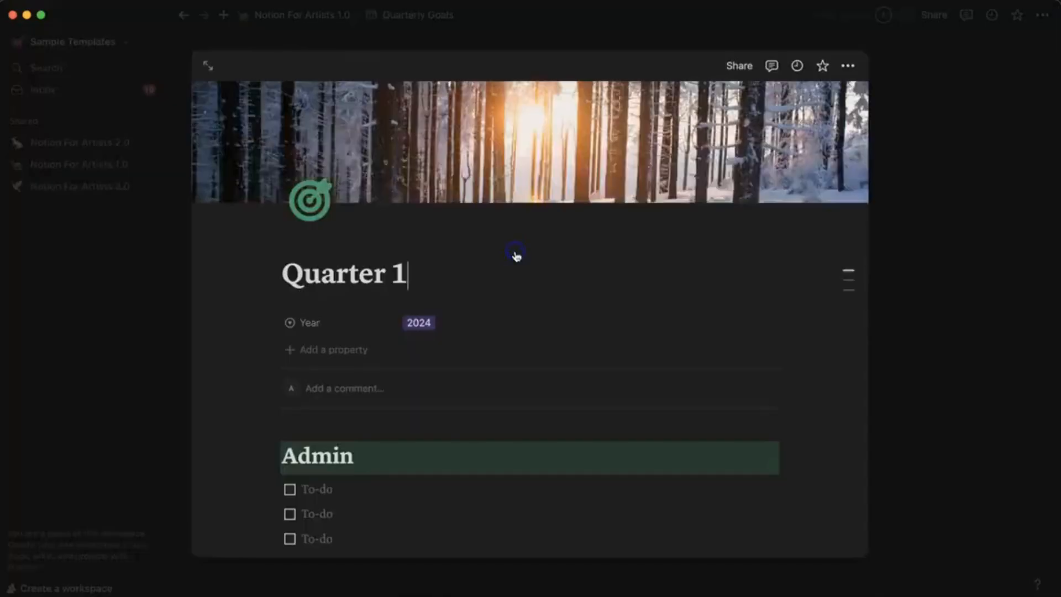
click(974, 201)
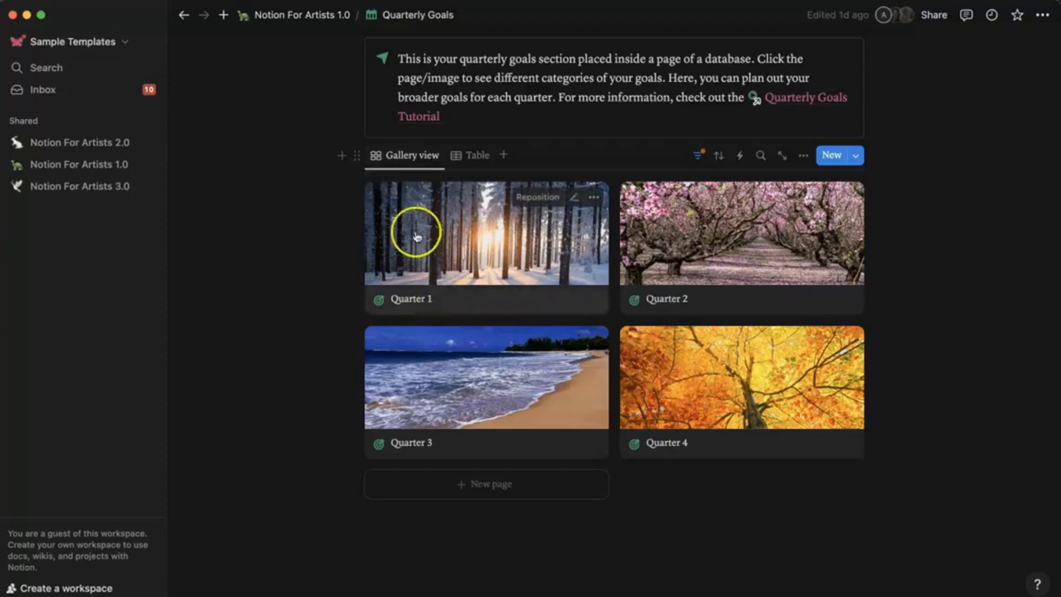
Look over the view types that can be added and check the database's entries in the table view, returning to the gallery
click(504, 156)
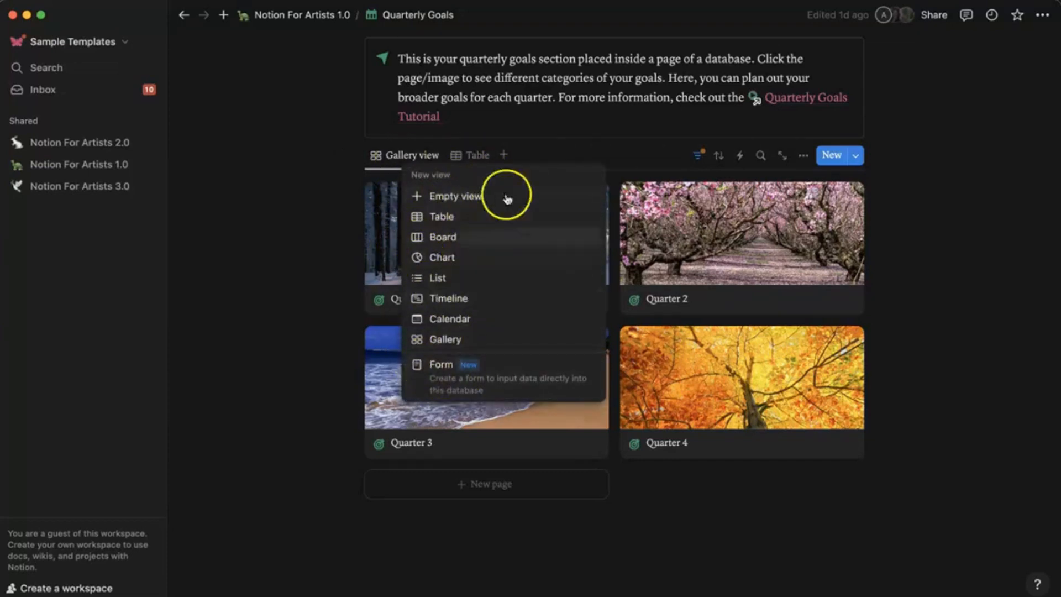
click(545, 135)
click(473, 157)
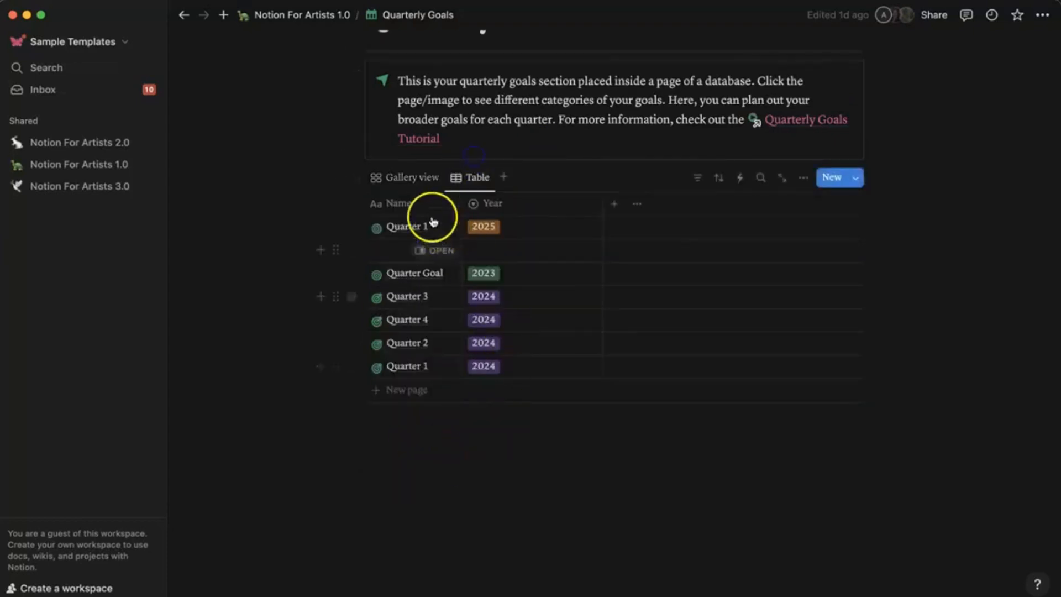
click(416, 177)
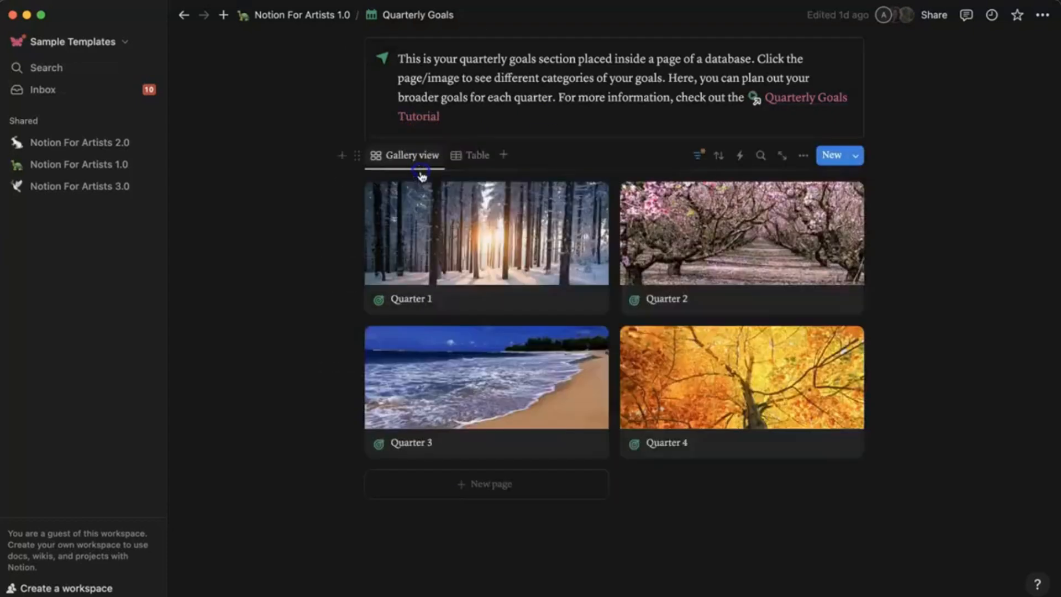
Review the new view types once more without adding any, and dismiss the low battery notification
click(504, 156)
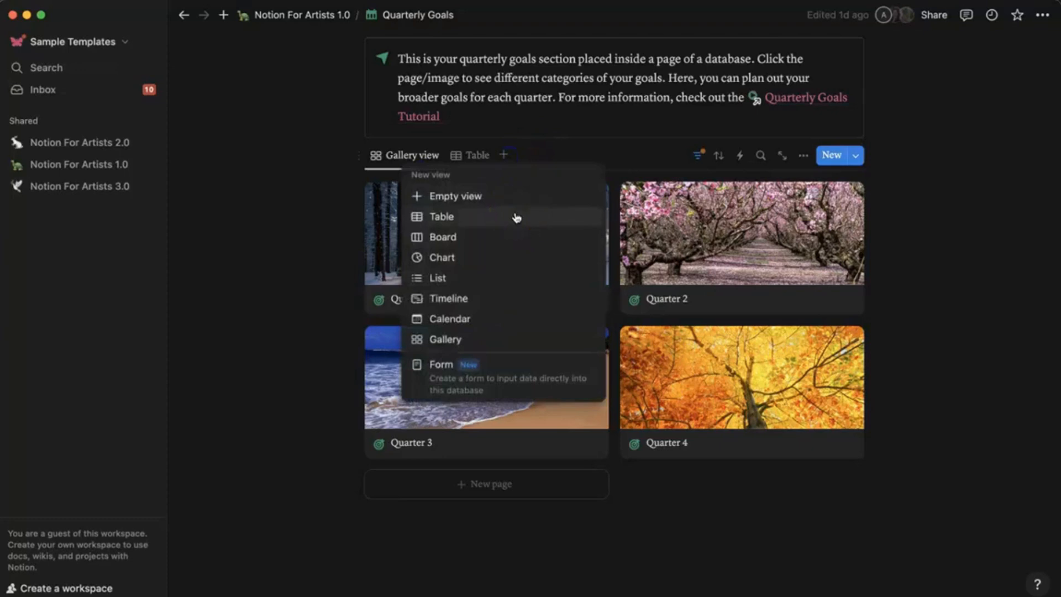
click(513, 234)
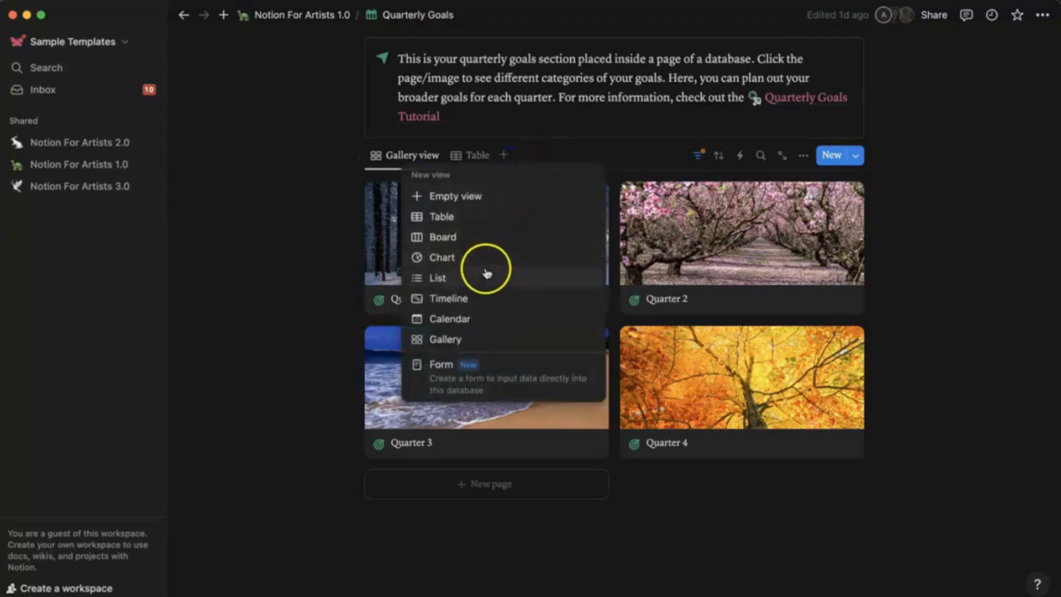
click(704, 514)
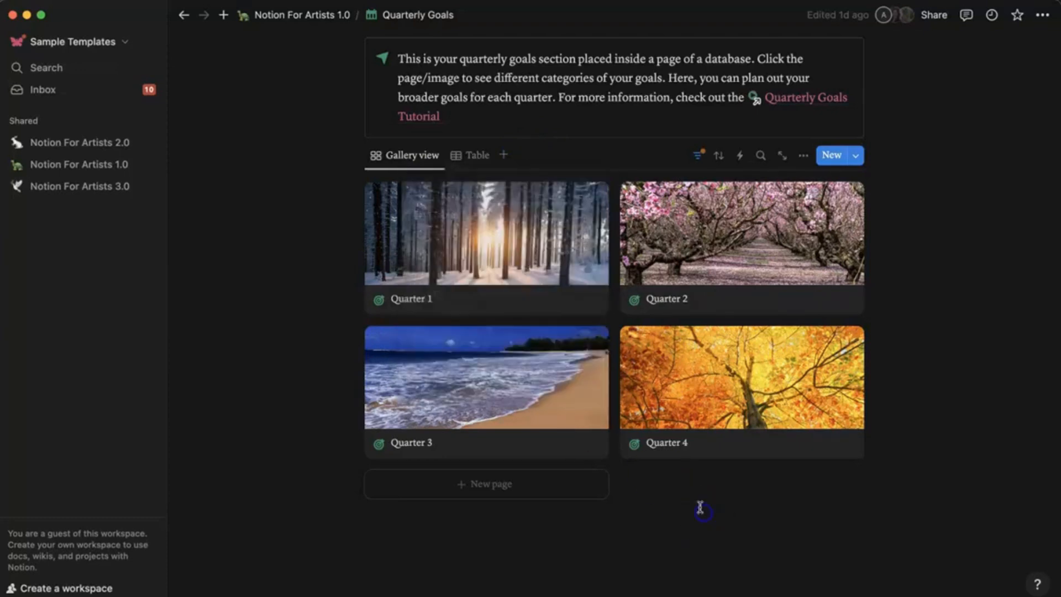
click(426, 156)
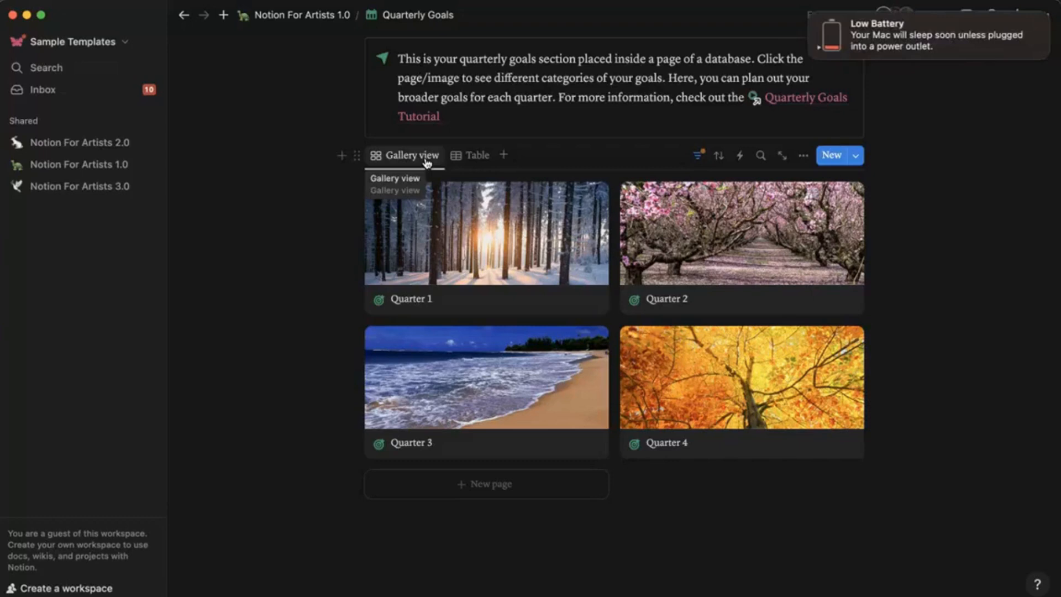
drag(895, 49, 997, 48)
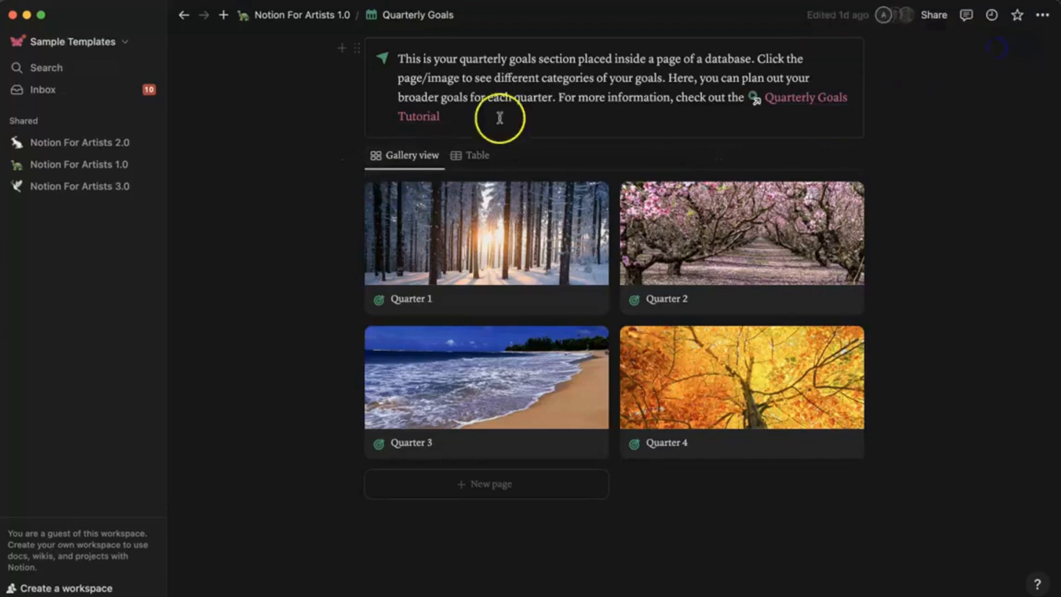
Change the gallery view's Year filter to include only 2025, deselecting 2024, and close the filter options
click(423, 160)
click(436, 206)
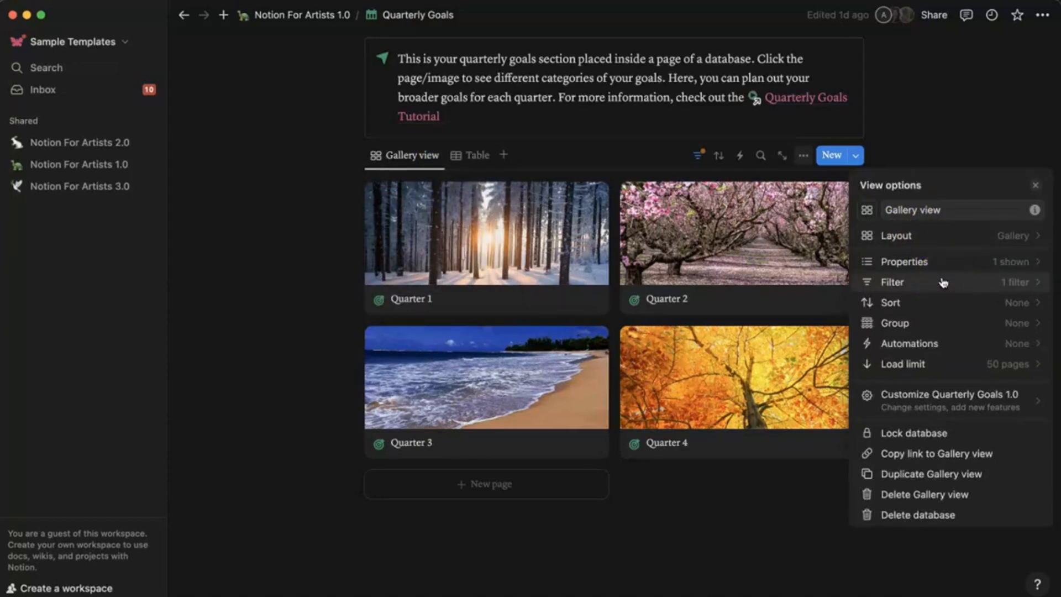
click(942, 283)
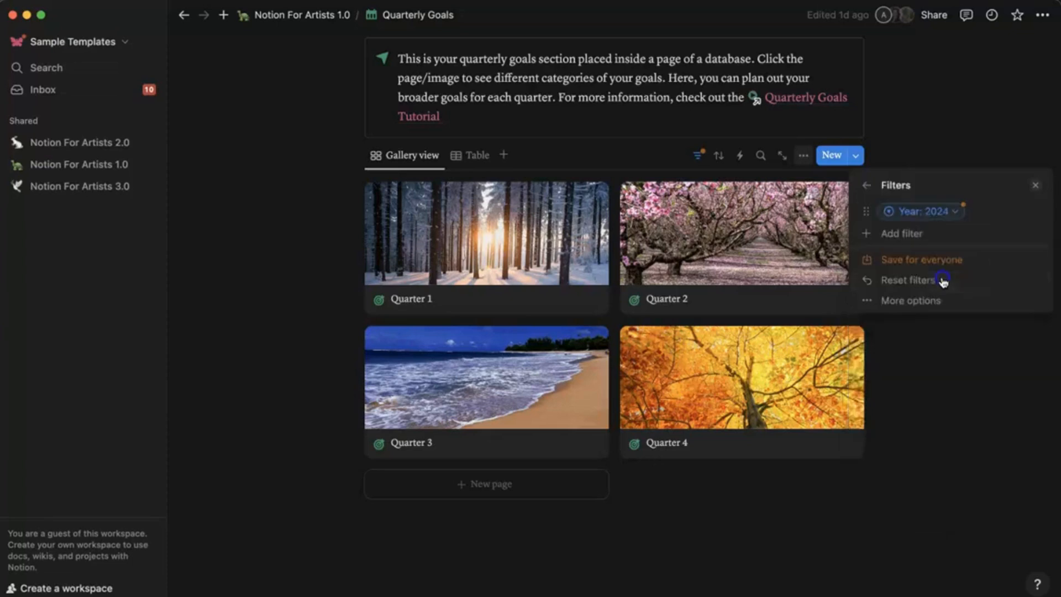
click(961, 211)
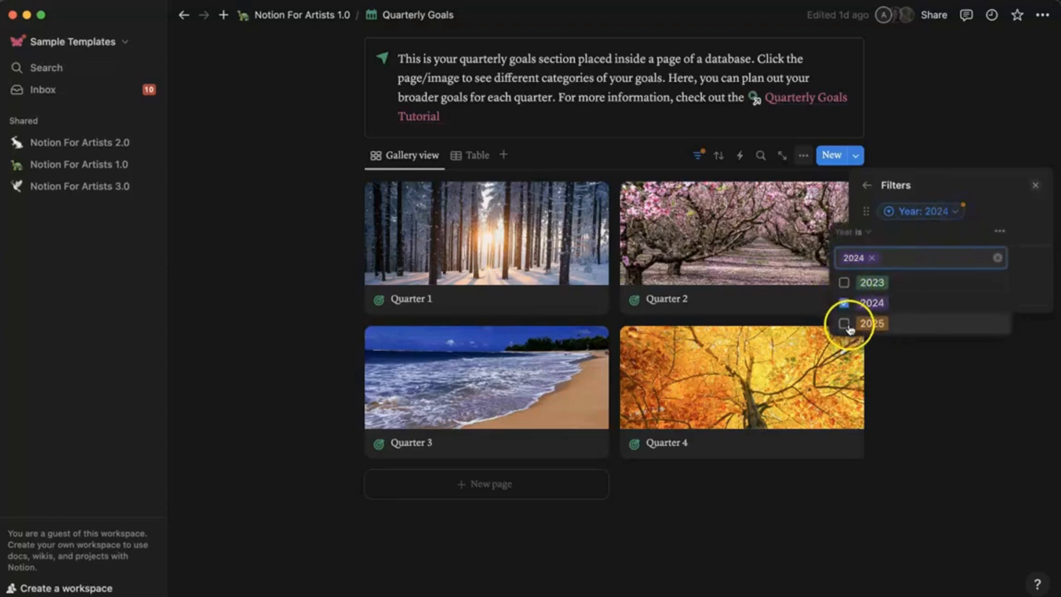
click(848, 326)
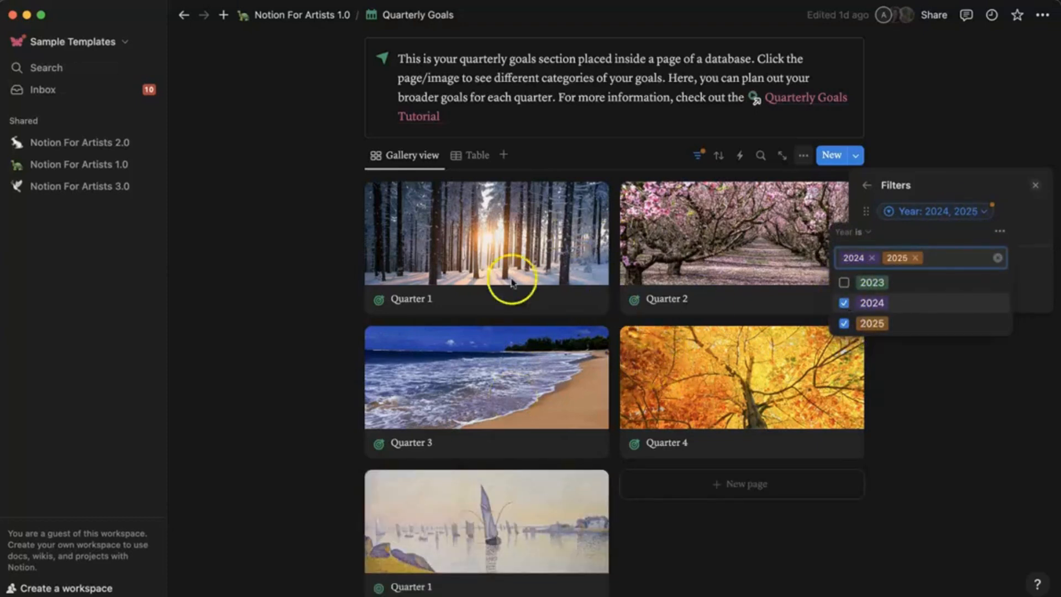
click(847, 305)
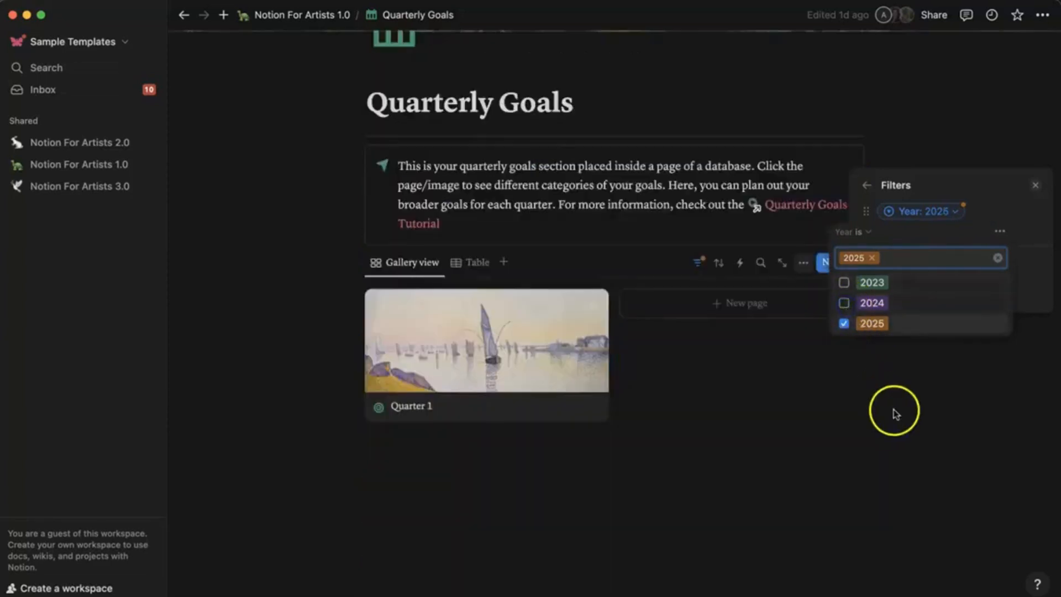
click(895, 413)
Add a new page to the 2025 gallery from the Quarter Goal template, title it Quarter 2, and close it
click(704, 313)
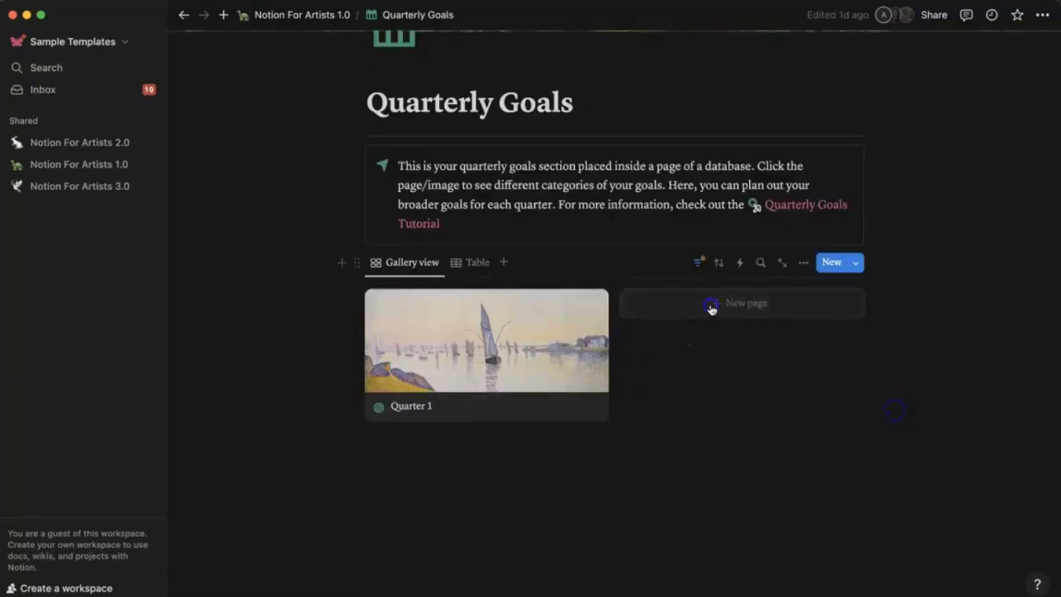
click(449, 336)
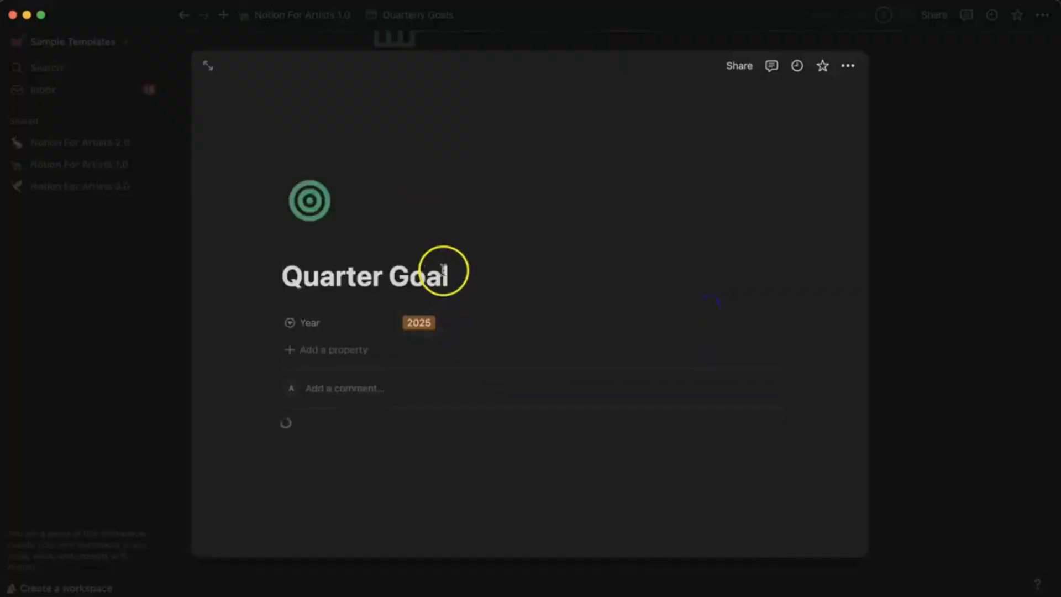
drag(447, 269, 381, 270)
text(2)
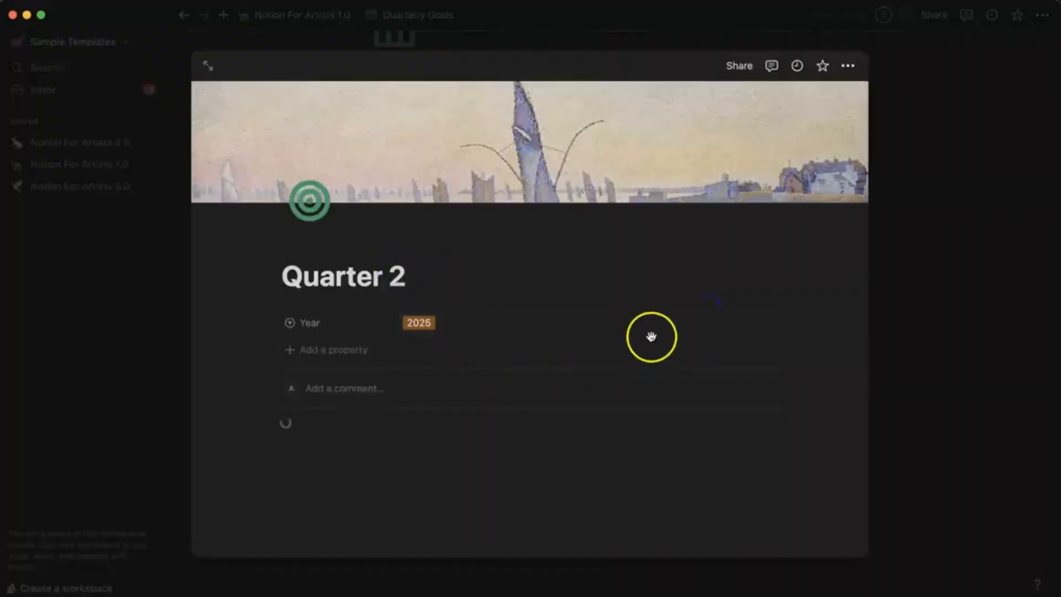
click(930, 383)
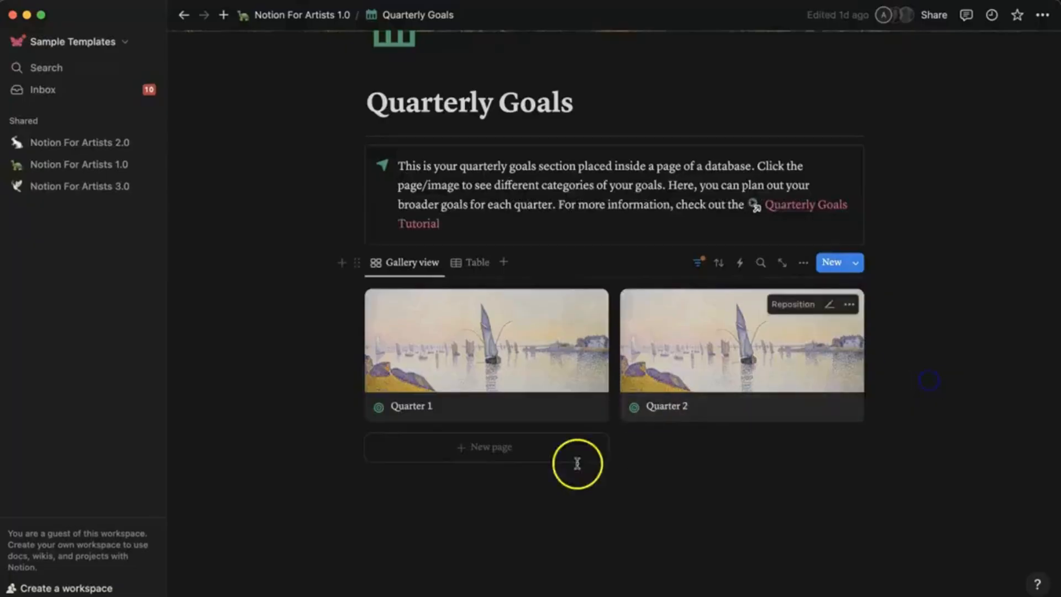
Add another templated page to the 2025 gallery, replace Goal in its title to read Quarter 3, and close it
click(526, 454)
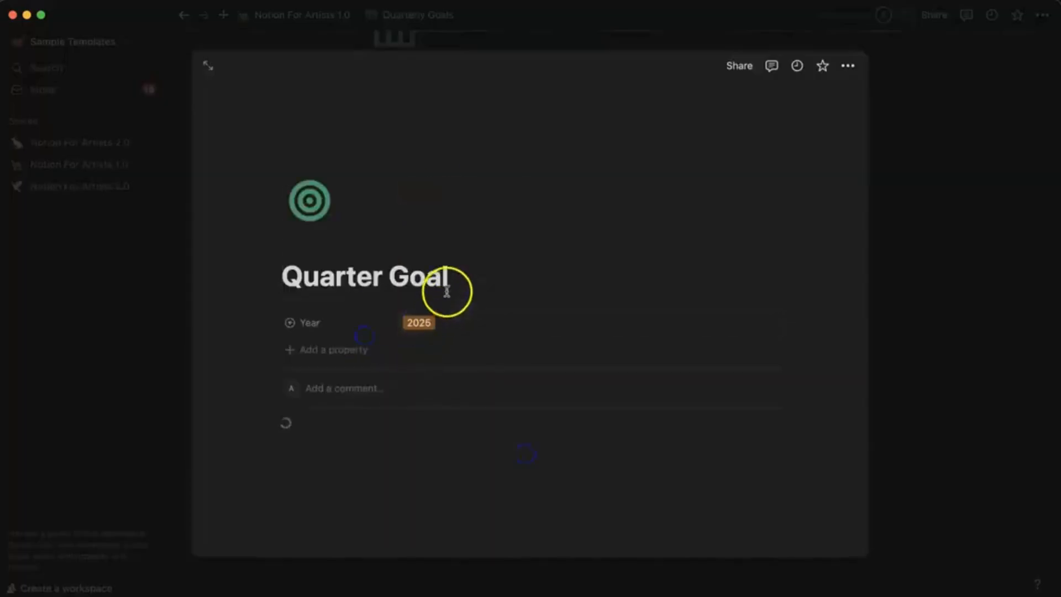
drag(447, 278, 390, 276)
text(3)
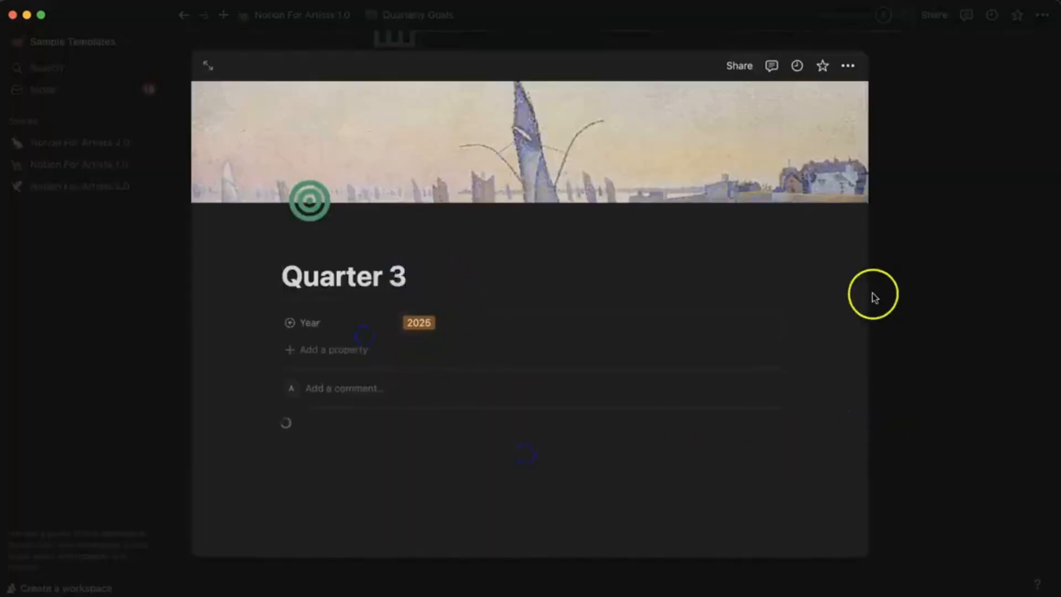
click(962, 347)
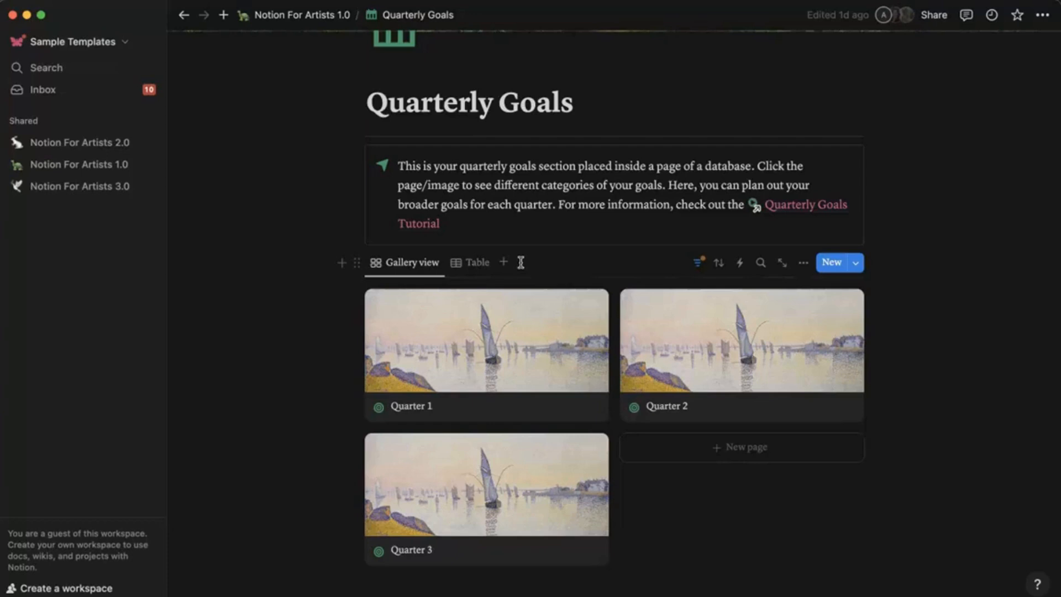
Check the names and years of all quarterly entries in the table view, and return to the gallery view
click(474, 263)
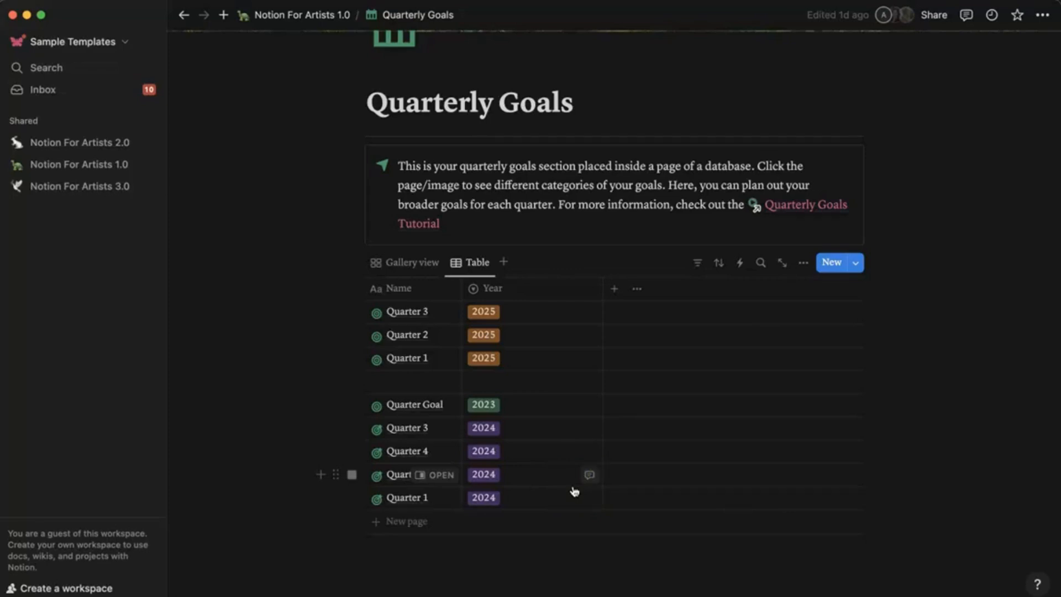
click(428, 262)
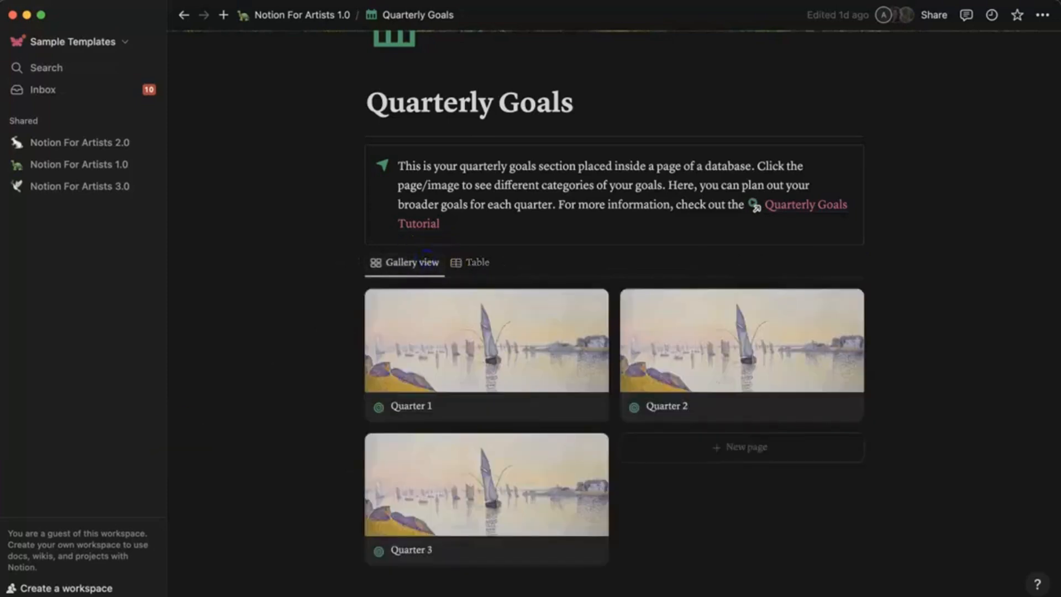